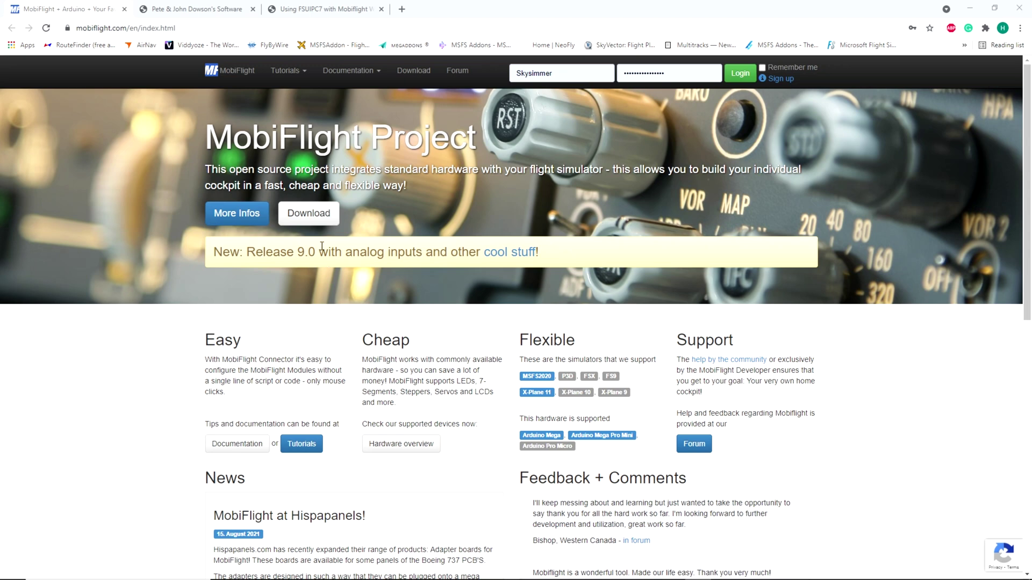
# Step: View FSUIPC7 v7.2.10 for MSFS on the Dowson software page, then move to the MobiFlight forum thread
pyautogui.click(185, 12)
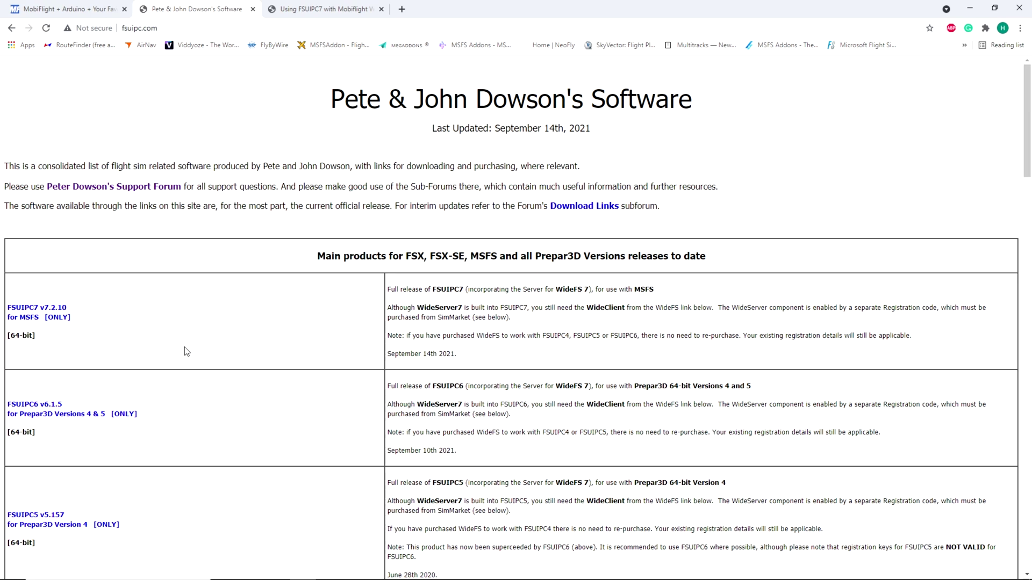
pyautogui.click(324, 9)
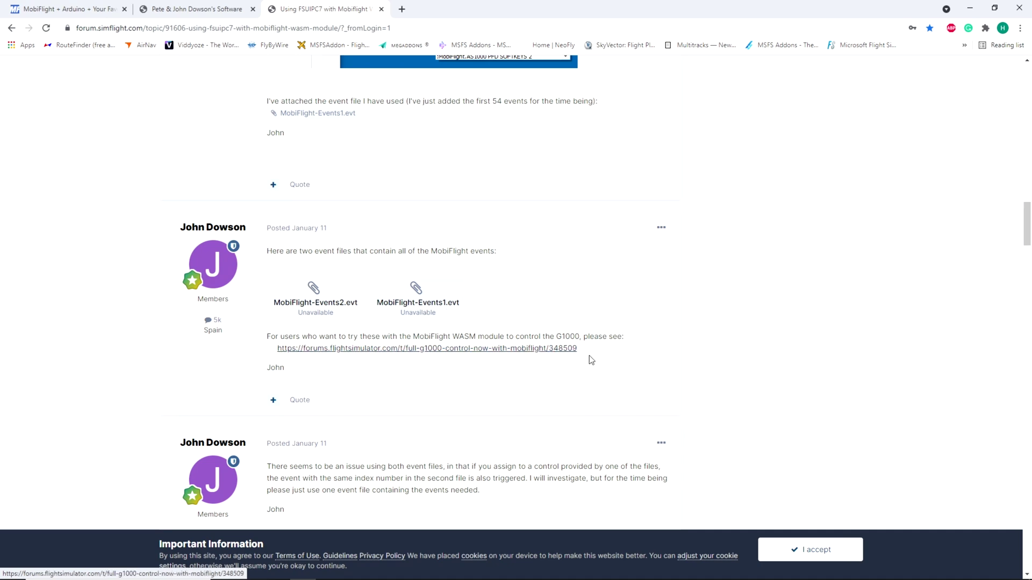
# Step: Scroll the thread to the reply attaching MobiFlight-Events1.evt and MobiFlight-Events2.evt
pyautogui.scroll(15, 584, 346)
pyautogui.scroll(10, 584, 346)
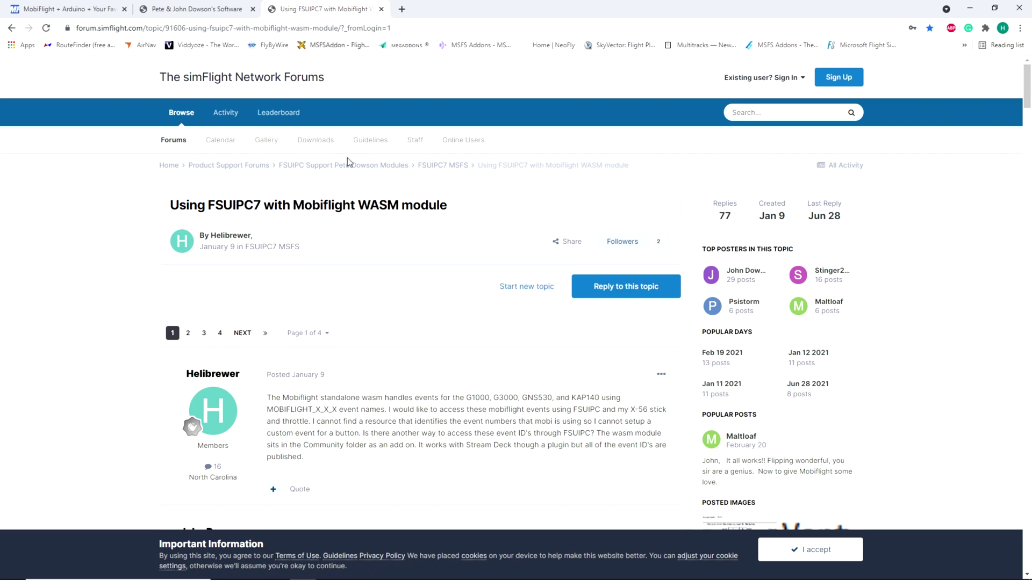
pyautogui.scroll(-6, 419, 329)
pyautogui.scroll(-12, 417, 324)
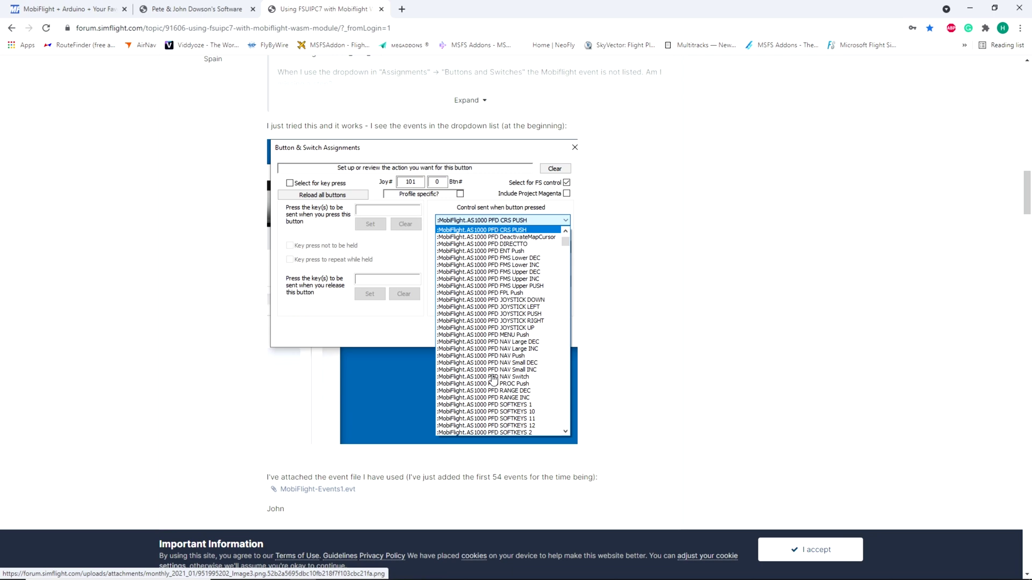
pyautogui.scroll(-4, 380, 390)
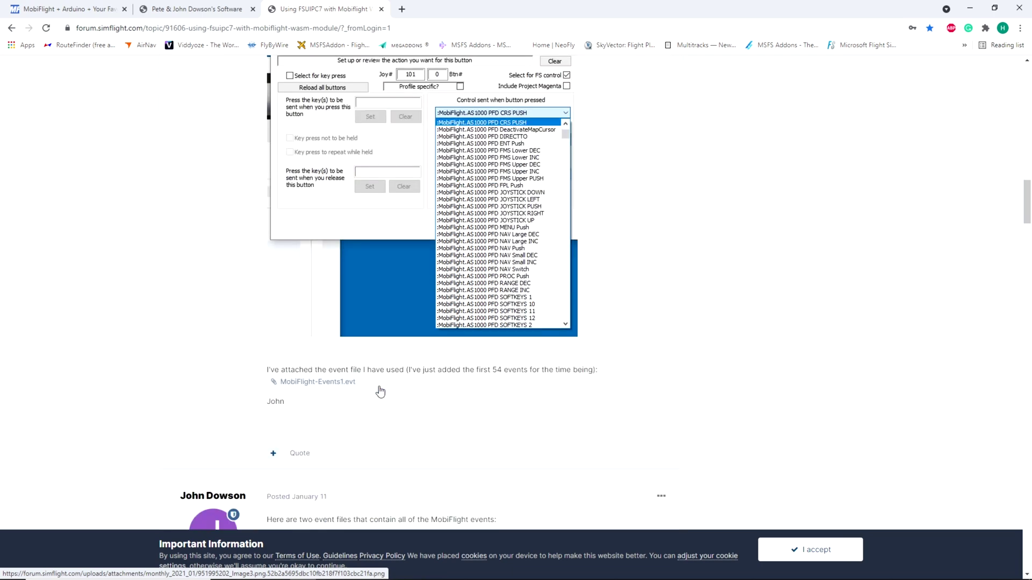
pyautogui.scroll(-2, 380, 391)
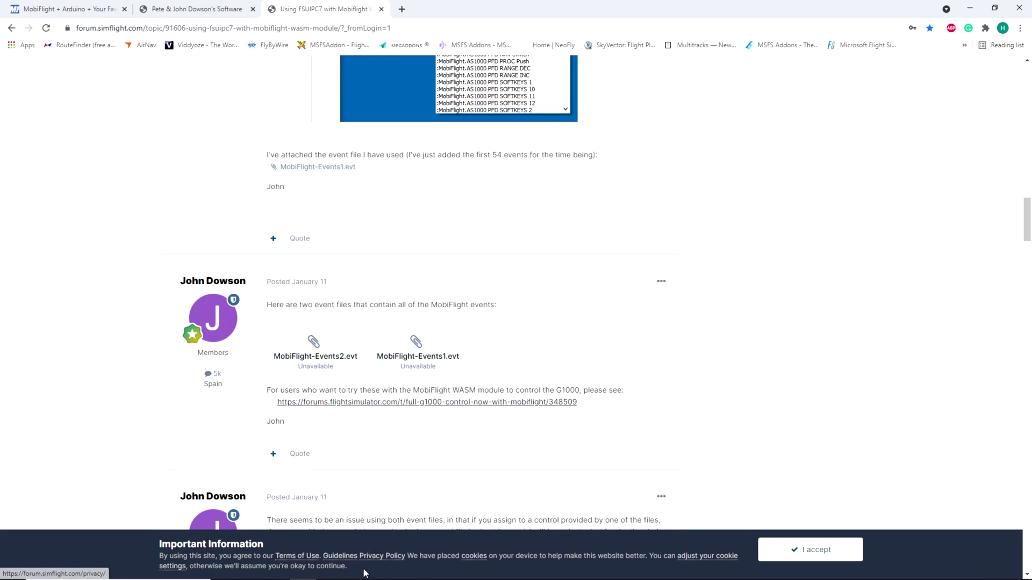
pyautogui.moveTo(371, 576)
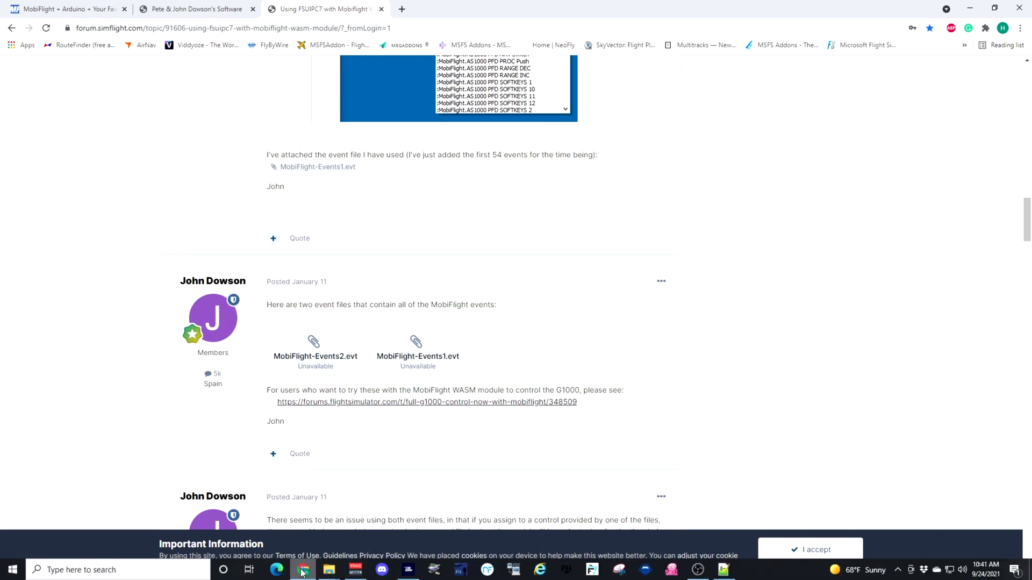
pyautogui.moveTo(330, 575)
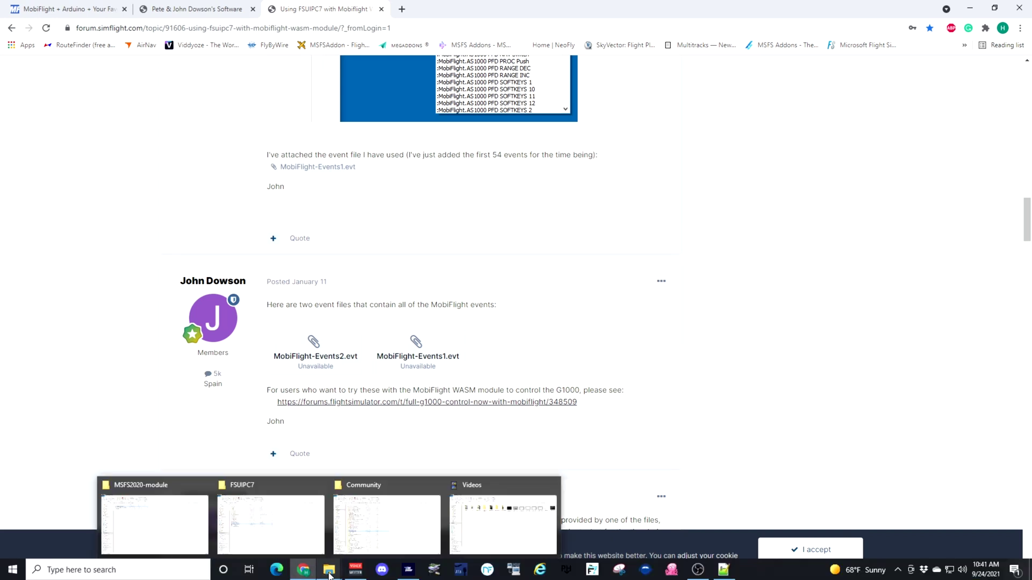
pyautogui.click(180, 529)
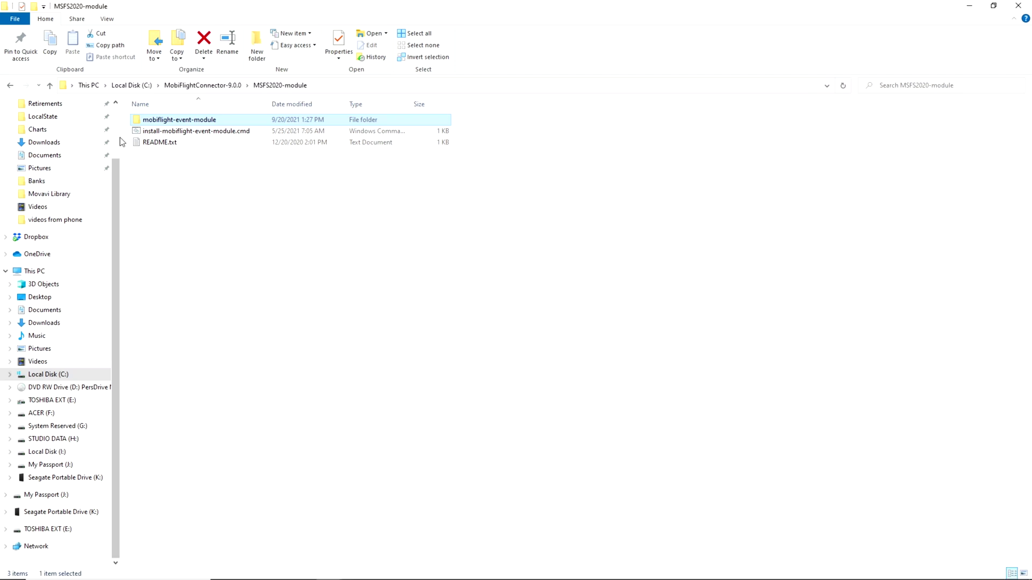
# Step: Browse from Local Disk (C:) into MobiFlightConnector-9.0.0 and its MSFS2020-module folder
pyautogui.click(200, 86)
pyautogui.click(132, 86)
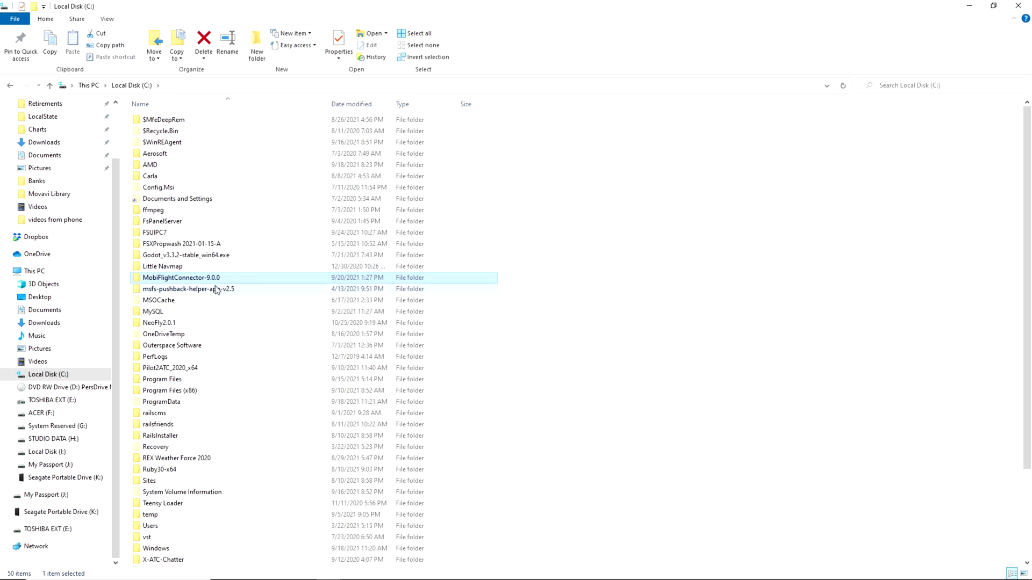
pyautogui.doubleClick(197, 279)
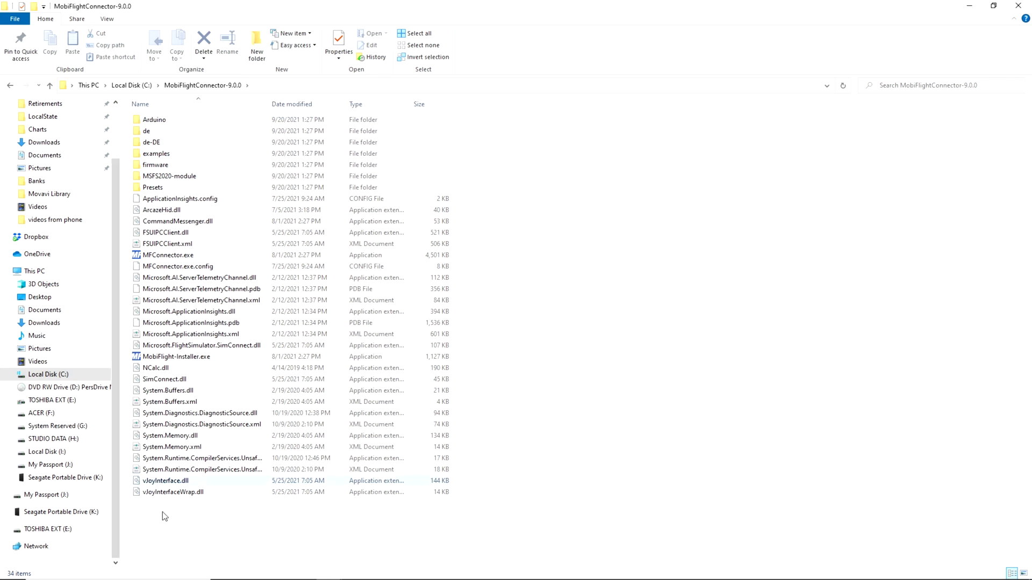
pyautogui.click(139, 86)
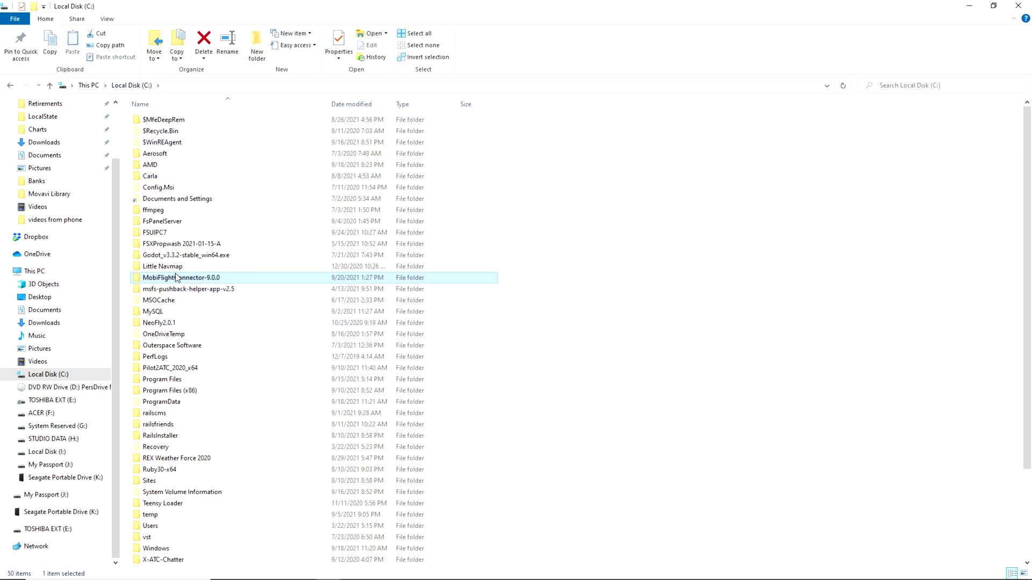
pyautogui.doubleClick(178, 278)
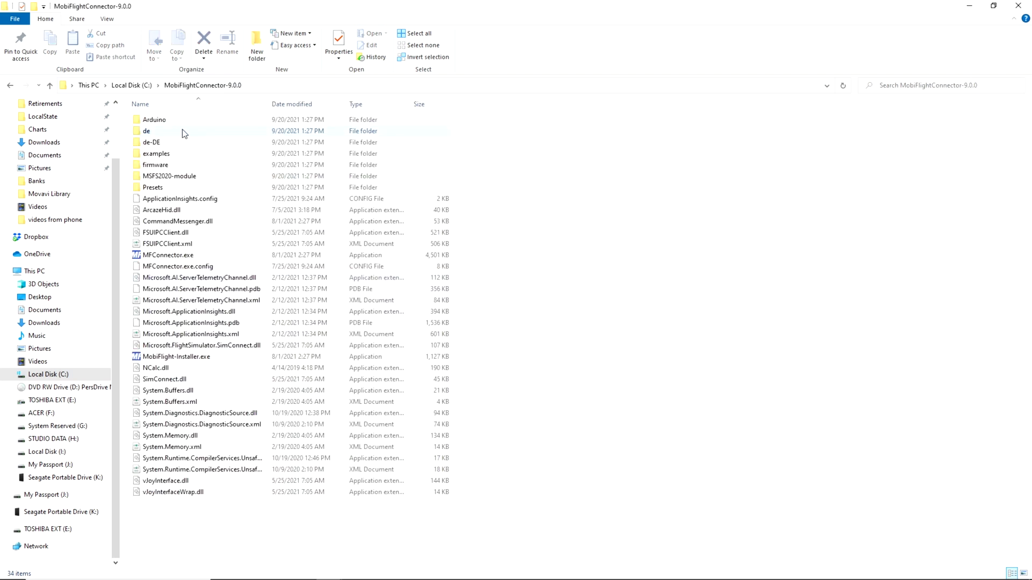
pyautogui.doubleClick(178, 181)
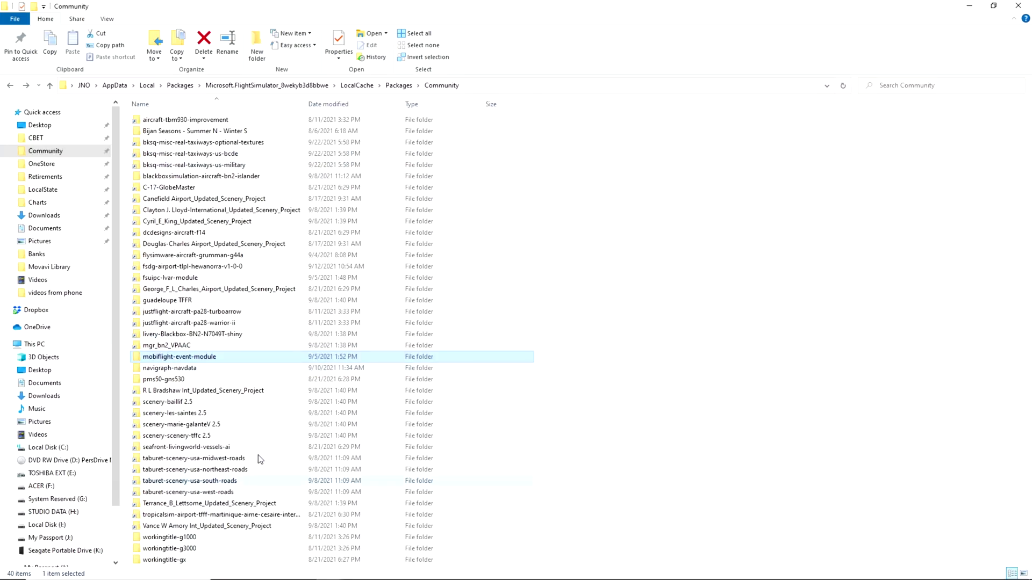
# Step: Check the installed mobiflight-event-module folder in the Community packages folder
pyautogui.doubleClick(176, 357)
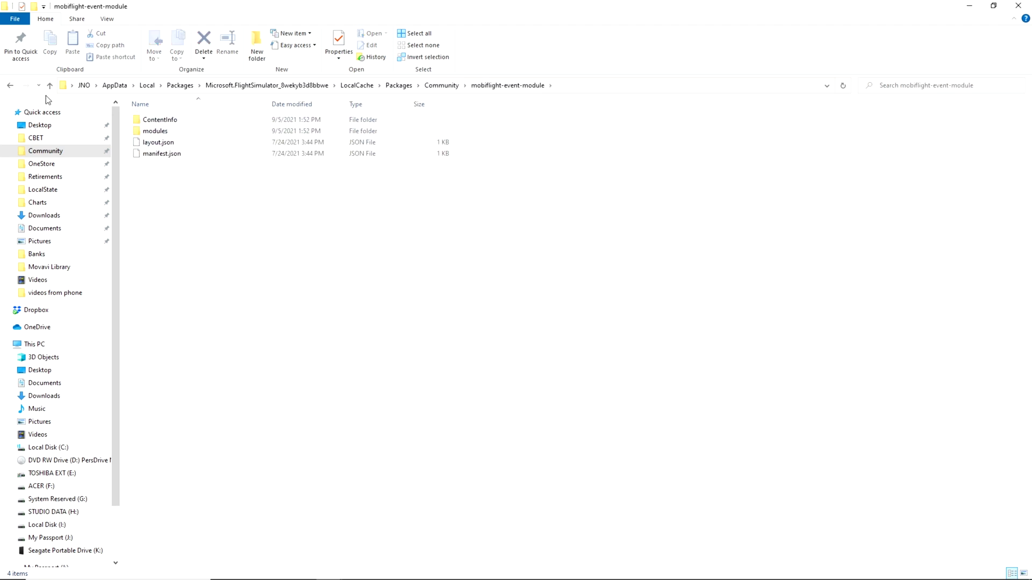
pyautogui.click(10, 86)
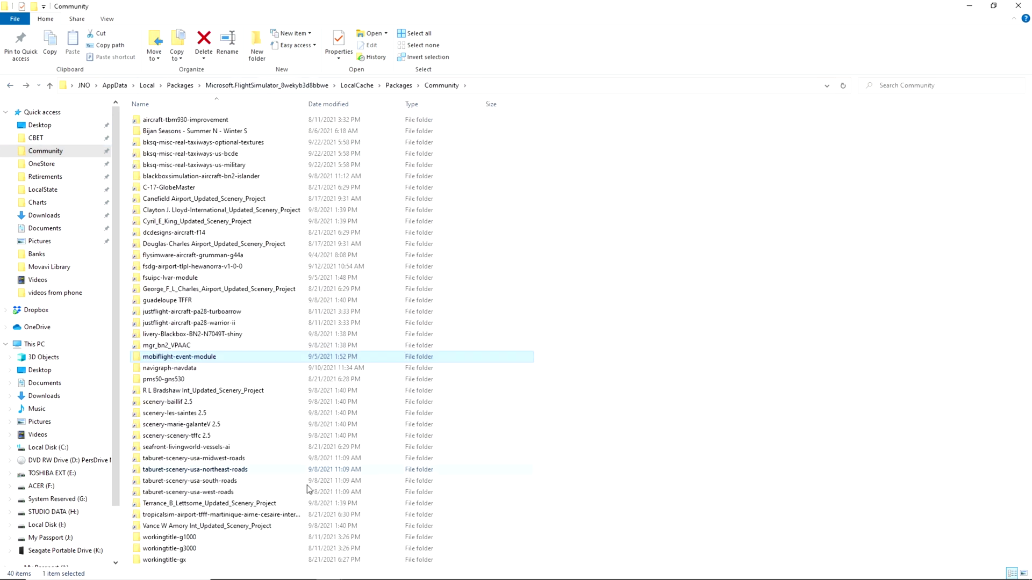
pyautogui.moveTo(312, 577)
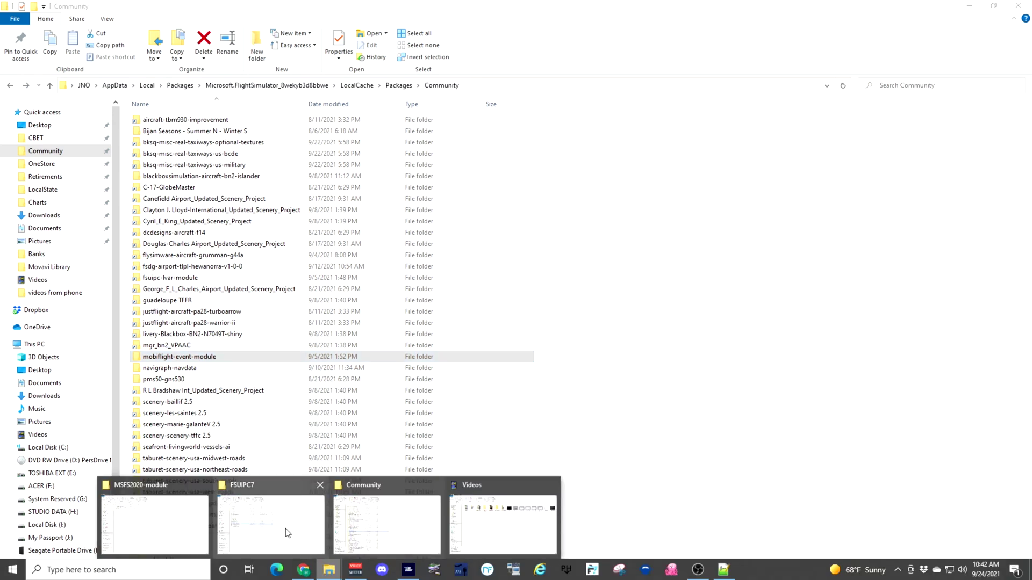
# Step: Go to C:\FSUIPC7 and bring up the context menu for MobiFlight-Events1.evt
pyautogui.click(298, 533)
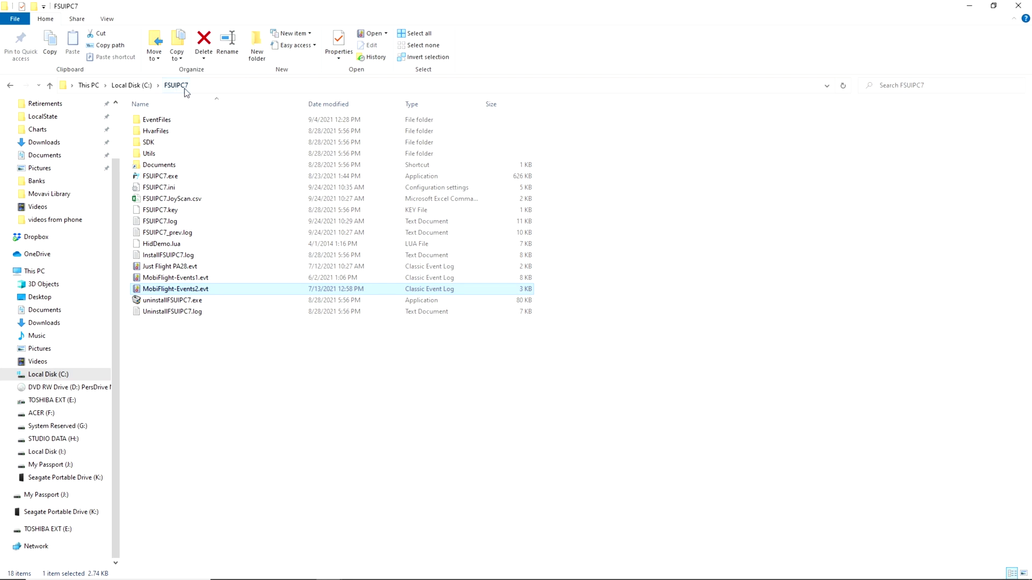
pyautogui.click(131, 85)
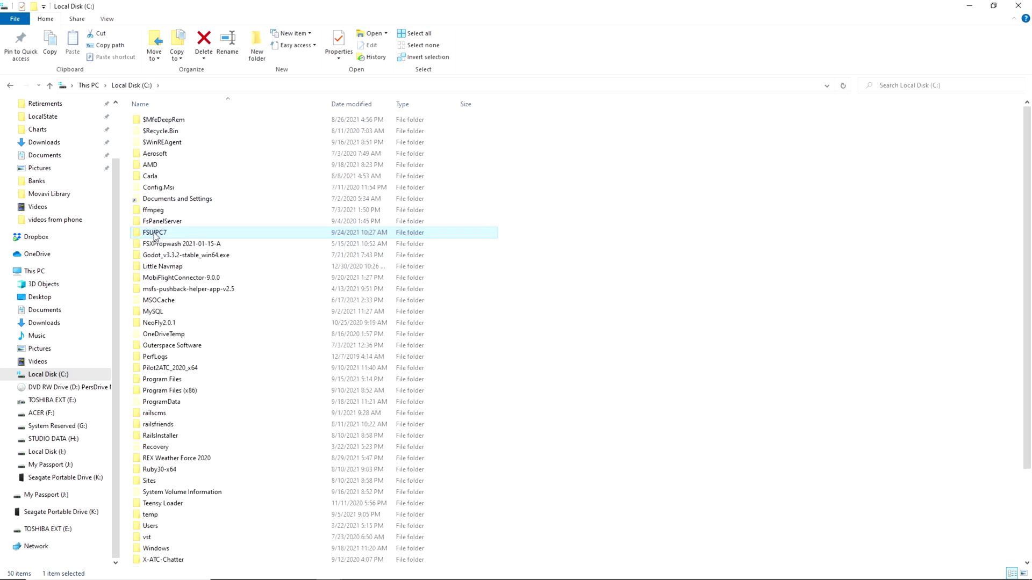
pyautogui.doubleClick(158, 234)
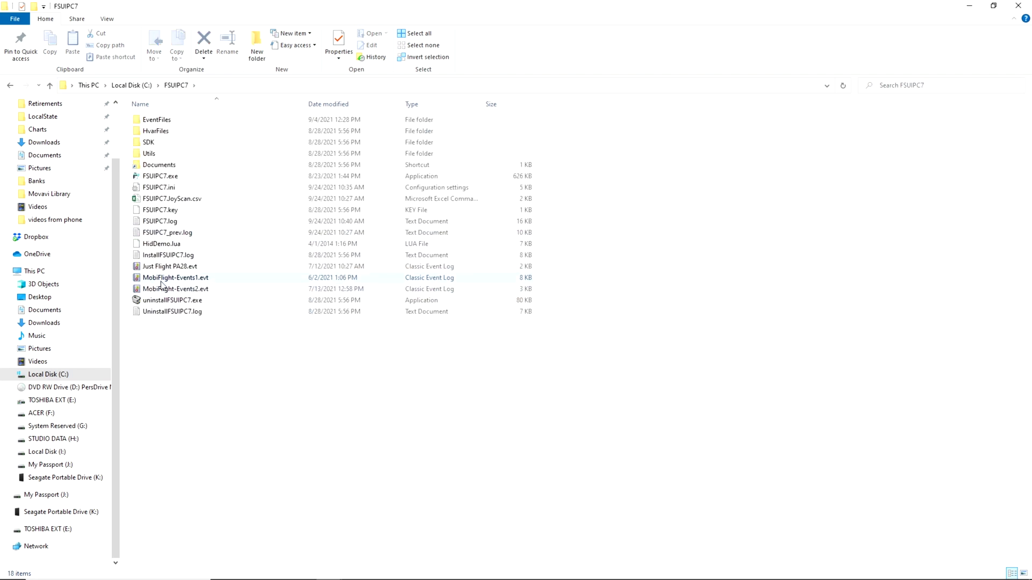
pyautogui.click(161, 278)
pyautogui.rightClick(161, 279)
# Step: Review MobiFlight-Events1.evt in Notepad++, then the AS530 knob events in MobiFlight-Events2.evt
pyautogui.click(86, 343)
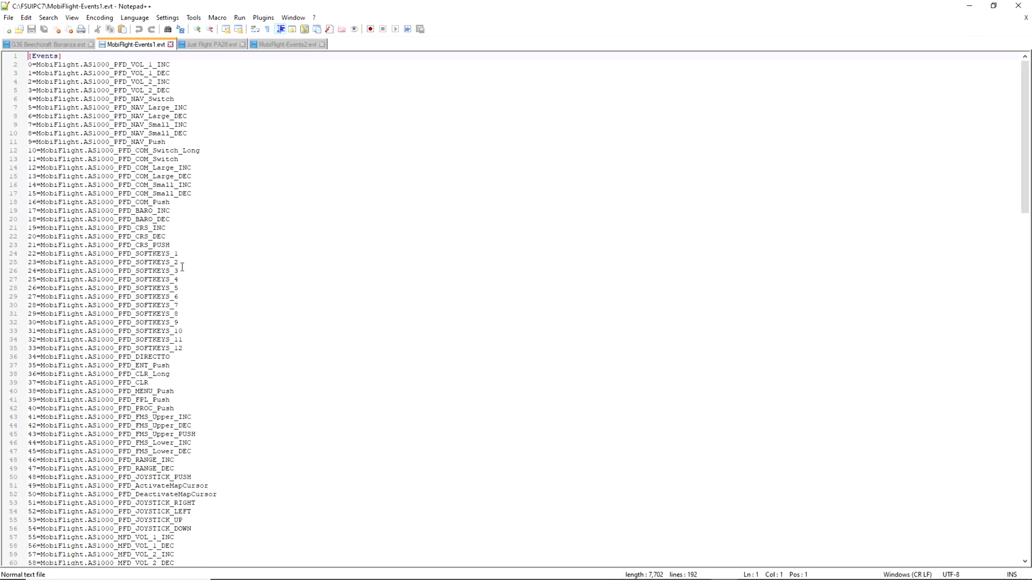
pyautogui.scroll(-20, 123, 124)
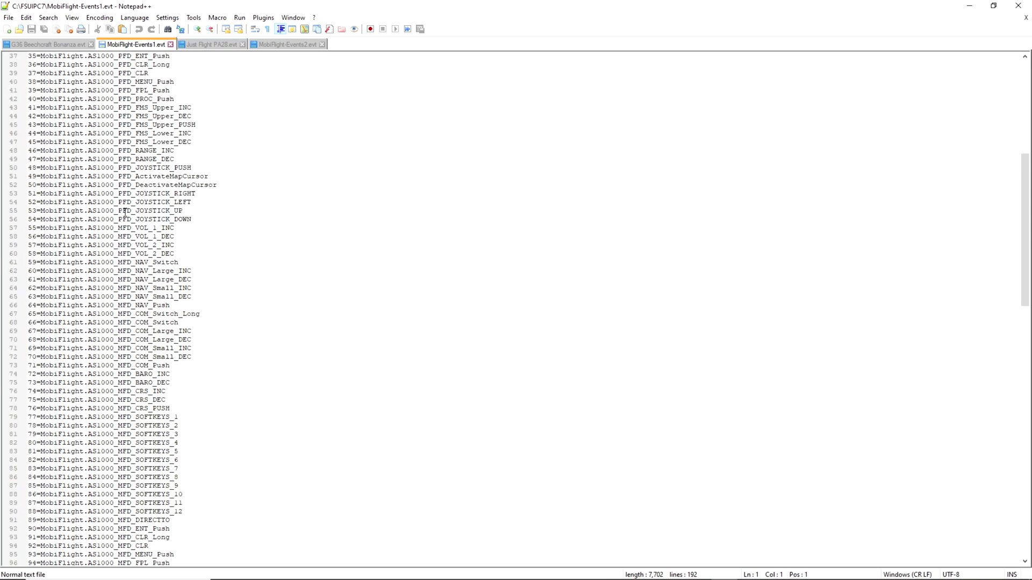
pyautogui.scroll(-10, 121, 294)
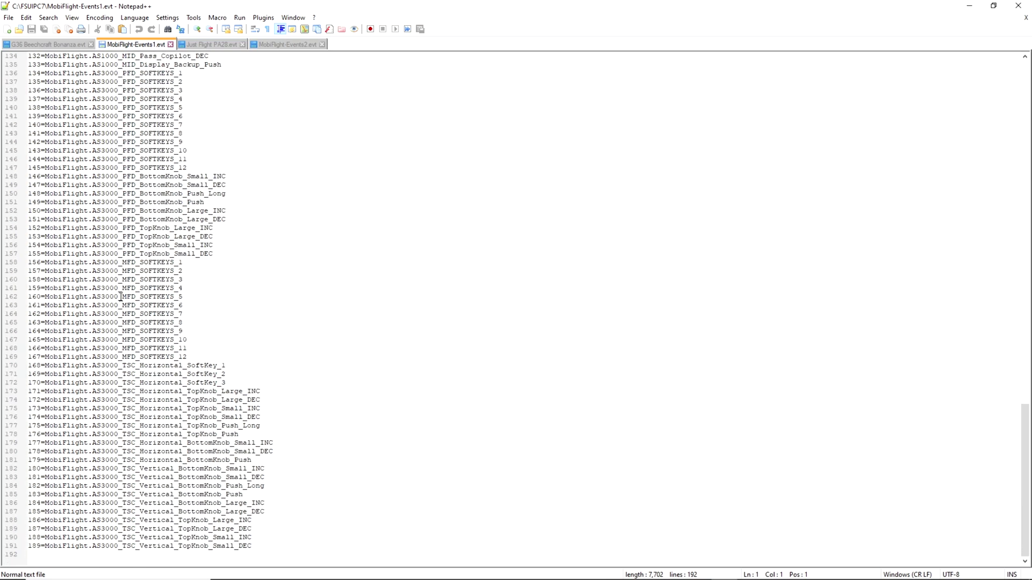
pyautogui.scroll(14, 121, 296)
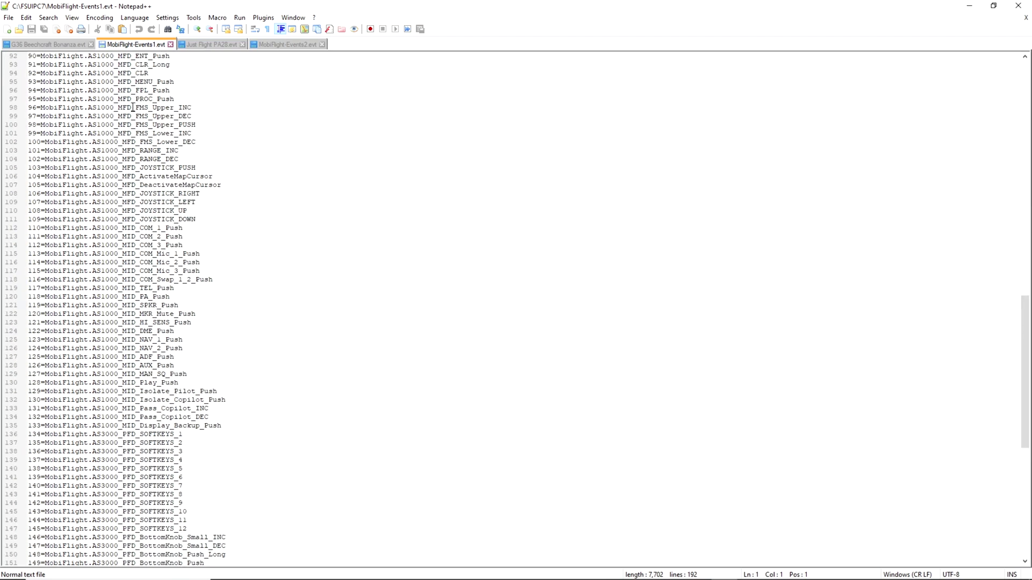
pyautogui.click(275, 45)
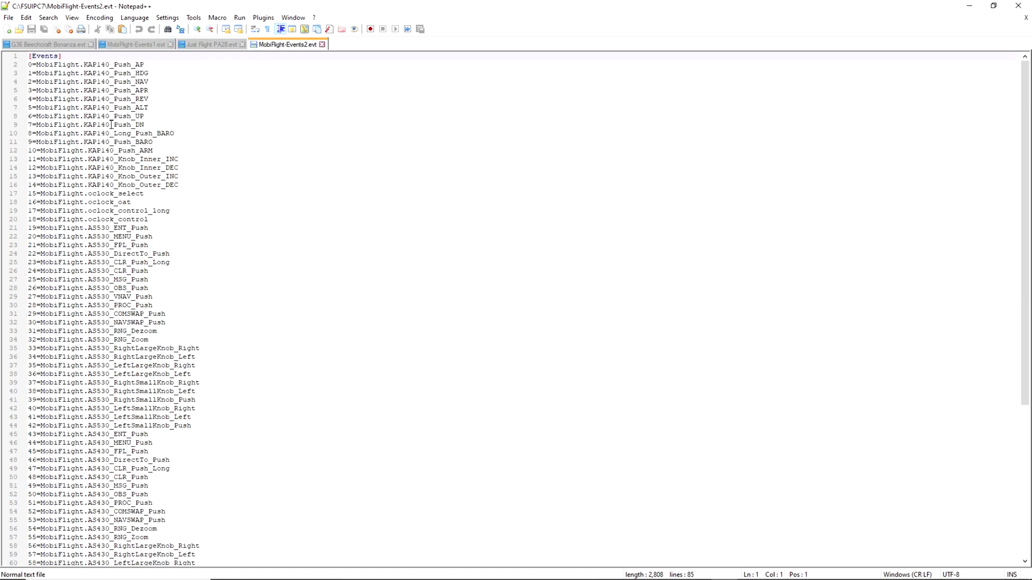
pyautogui.scroll(-8, 345, 64)
pyautogui.scroll(7, 345, 63)
# Step: Minimize Notepad++ and both Explorer windows to bring back the simulator cockpit
pyautogui.click(966, 8)
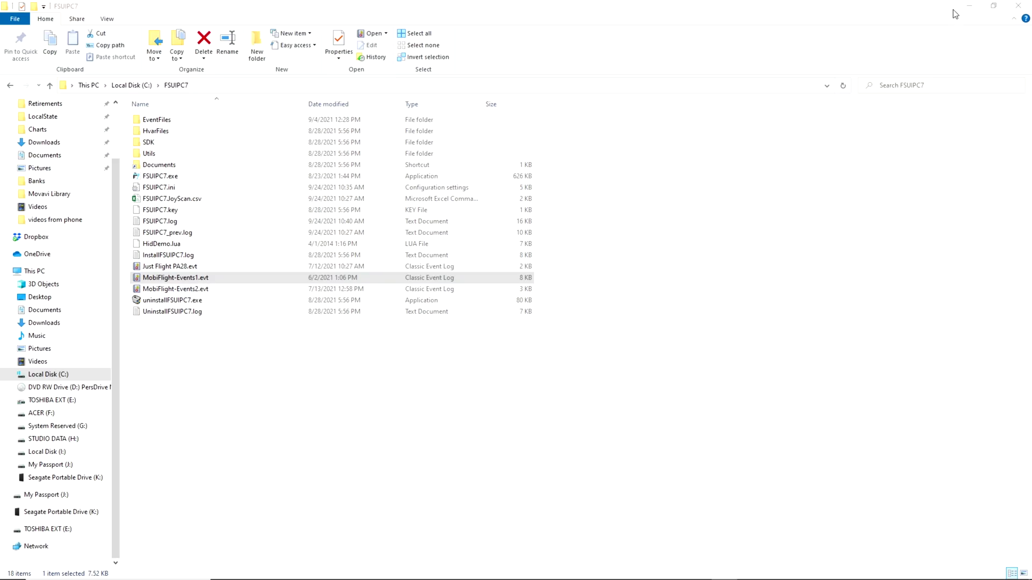
pyautogui.click(966, 8)
pyautogui.click(966, 8)
pyautogui.click(967, 9)
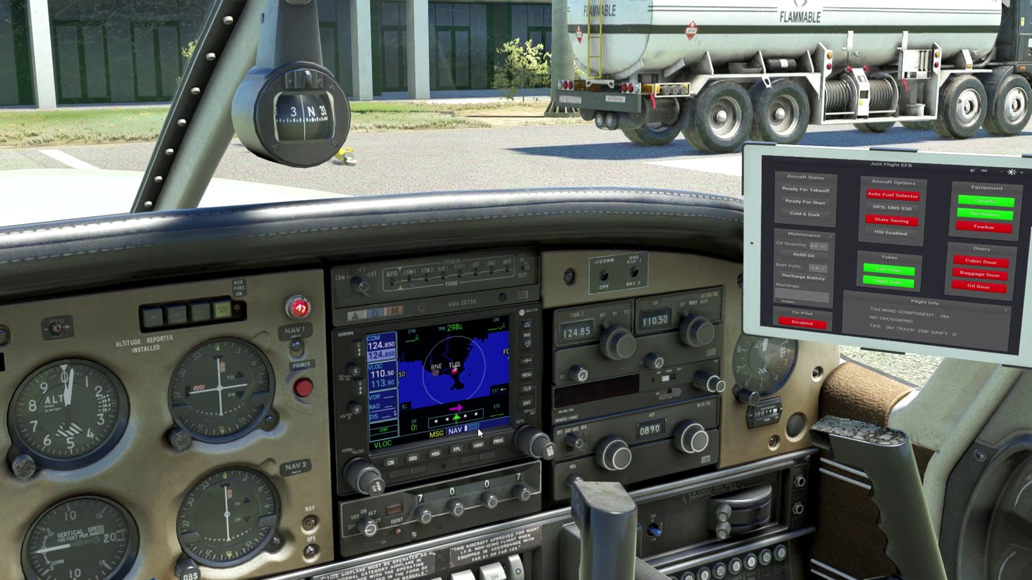
pyautogui.click(477, 428)
pyautogui.click(477, 427)
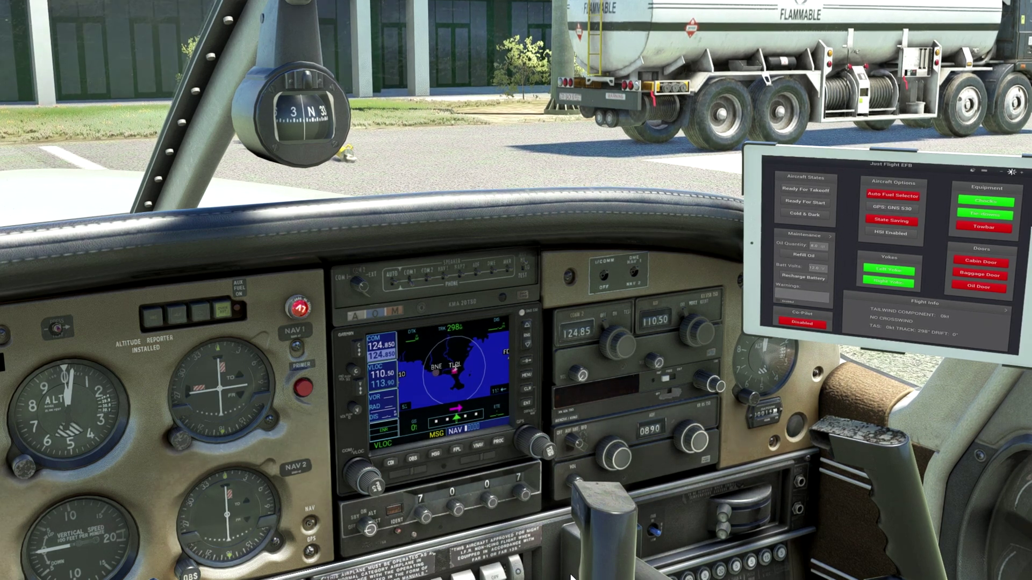
pyautogui.press('super')
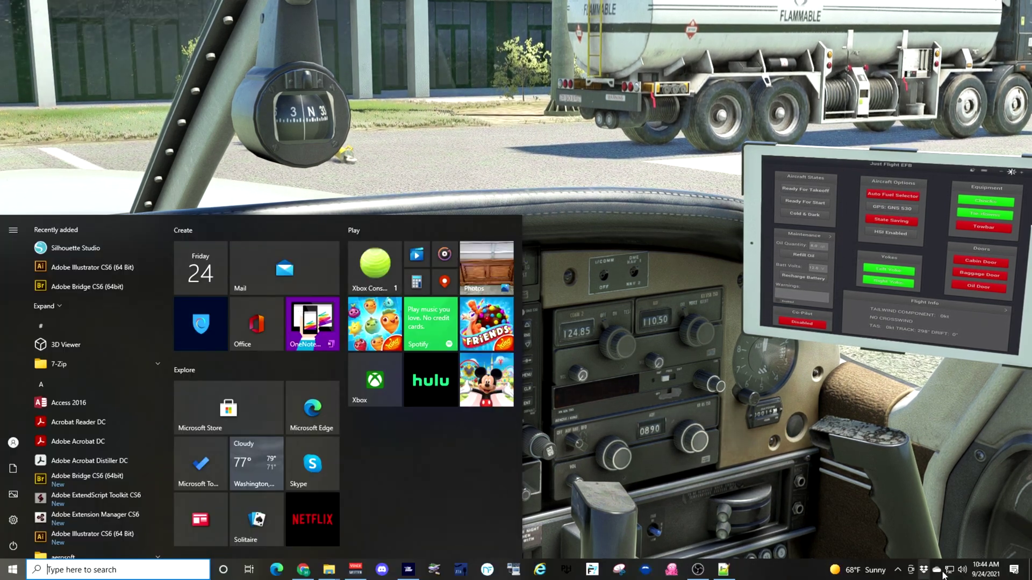
# Step: Open Buttons and Switches from the FSUIPC7 tray icon's menu
pyautogui.click(897, 569)
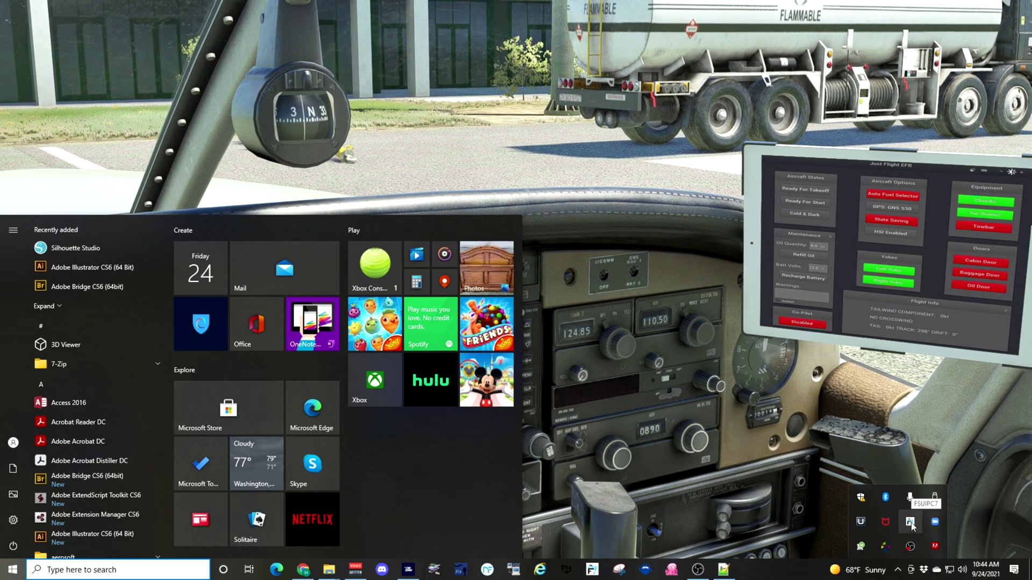
pyautogui.rightClick(909, 522)
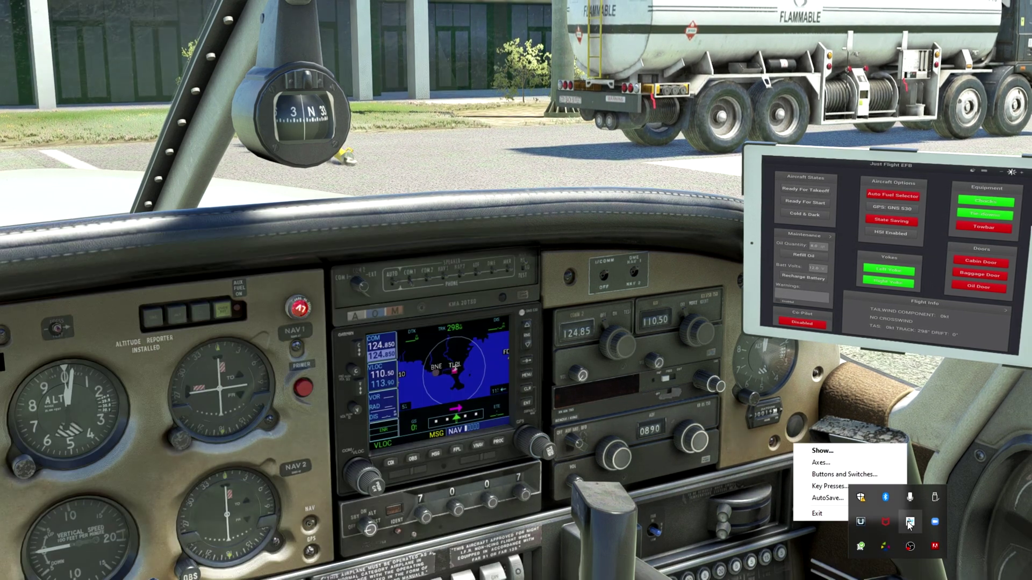
pyautogui.click(832, 475)
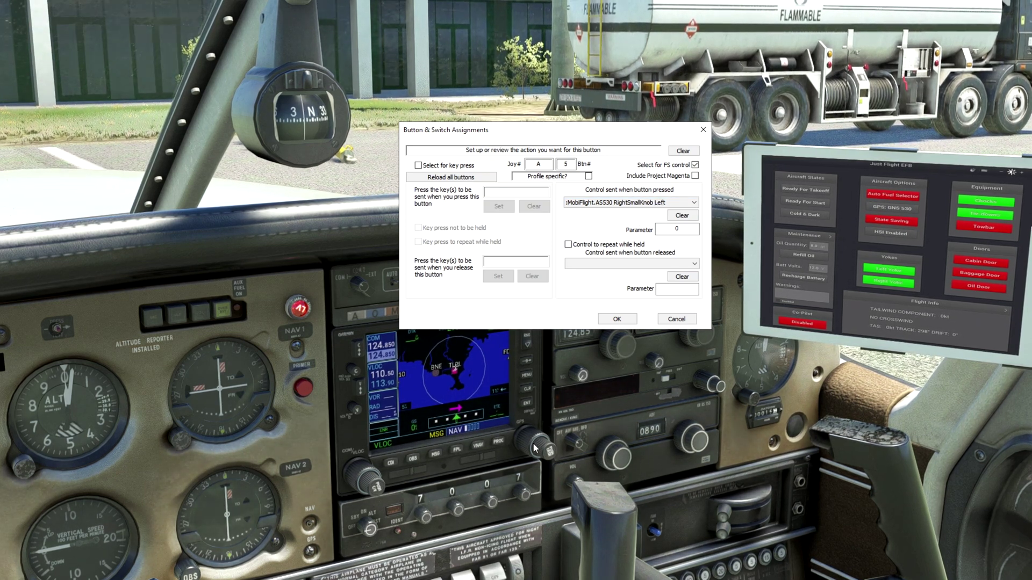
# Step: Keep button 7 on MobiFlight.AS530 RightLargeKnob Right and close the assignments dialog
pyautogui.click(695, 204)
pyautogui.moveTo(695, 215); pyautogui.dragTo(695, 246)
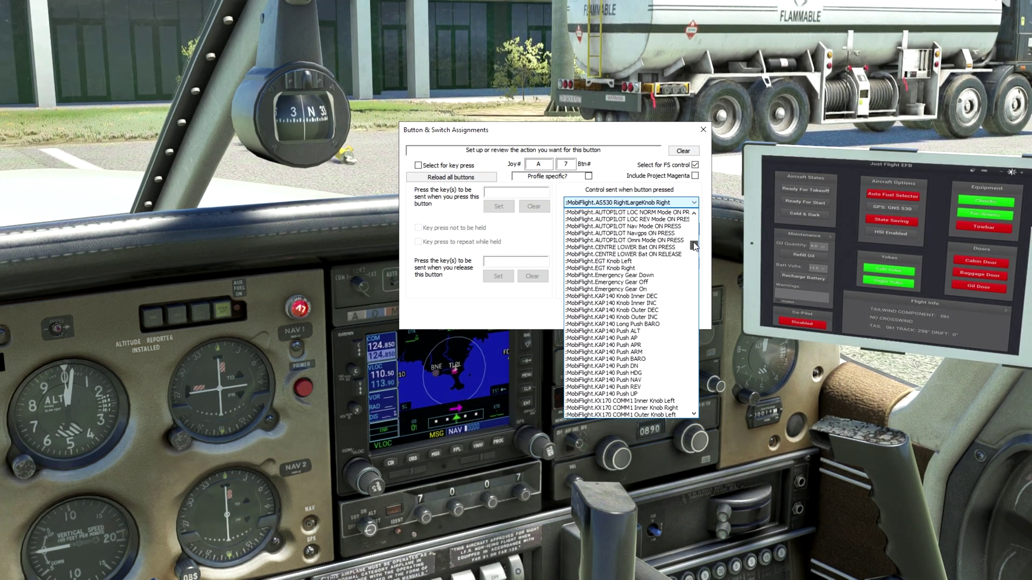
pyautogui.moveTo(694, 245)
pyautogui.mouseDown()
pyautogui.moveTo(693, 296)
pyautogui.moveTo(694, 245)
pyautogui.mouseUp()
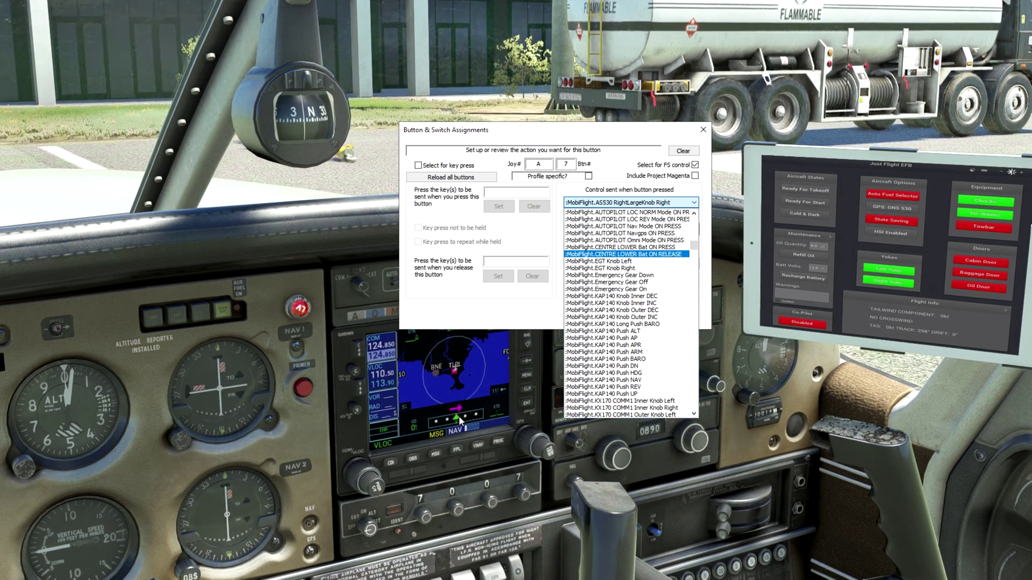
pyautogui.click(703, 131)
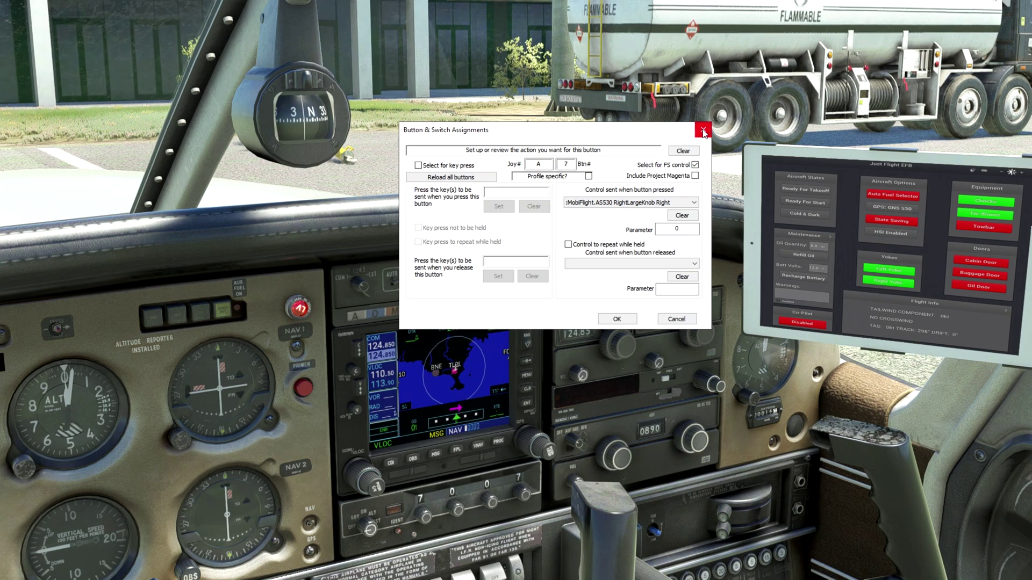
pyautogui.click(703, 131)
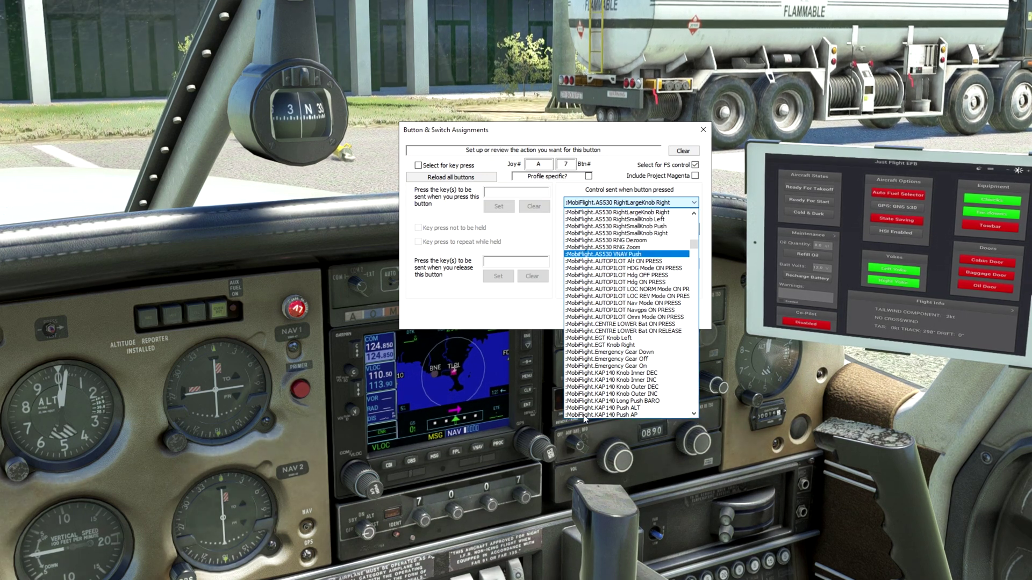
pyautogui.click(629, 211)
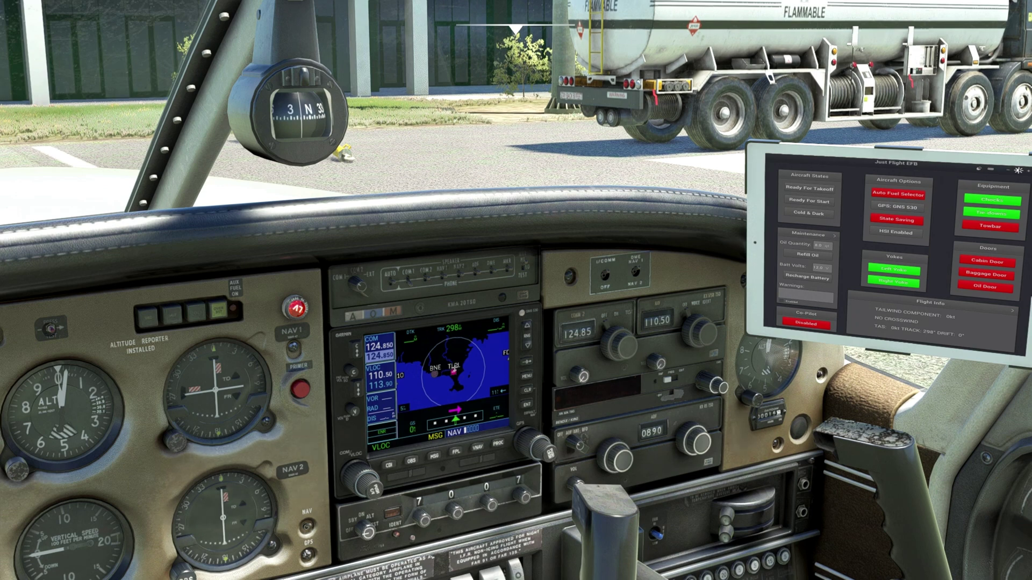